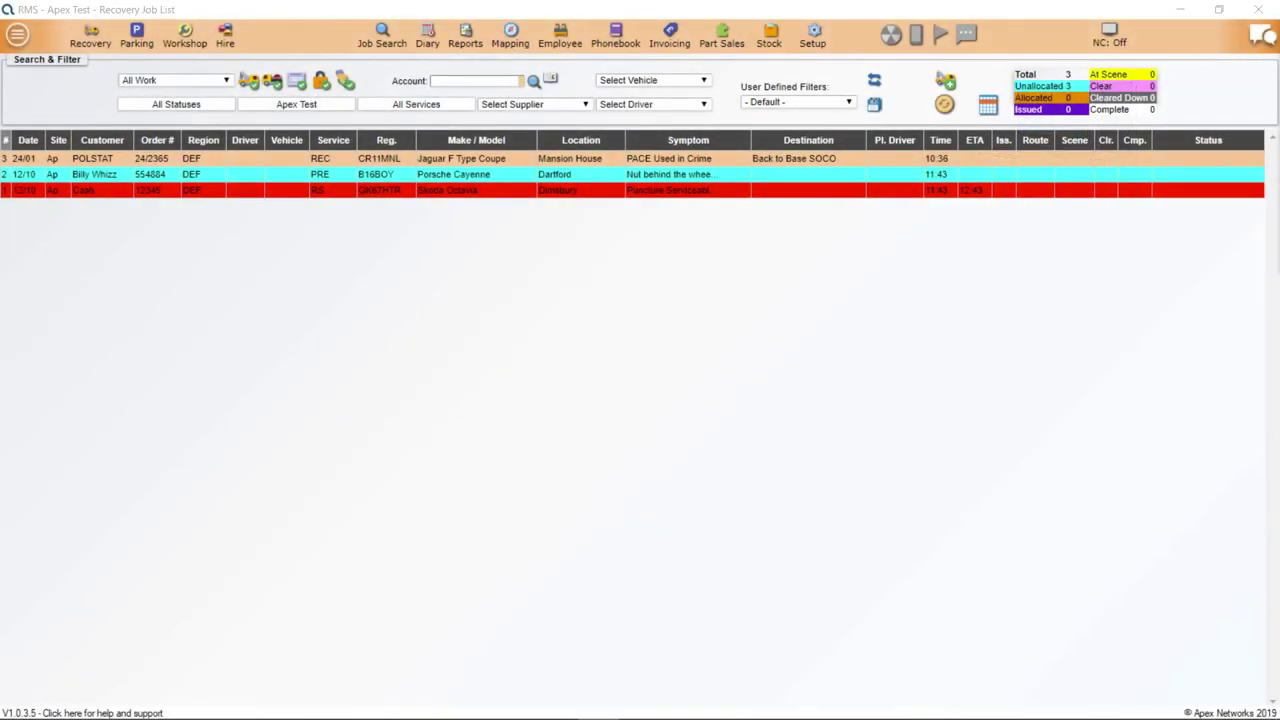
# Step: Open the POLSTAT Mansion House job and preview the invoice for its £150 callout charge
pyautogui.doubleClick(592, 158)
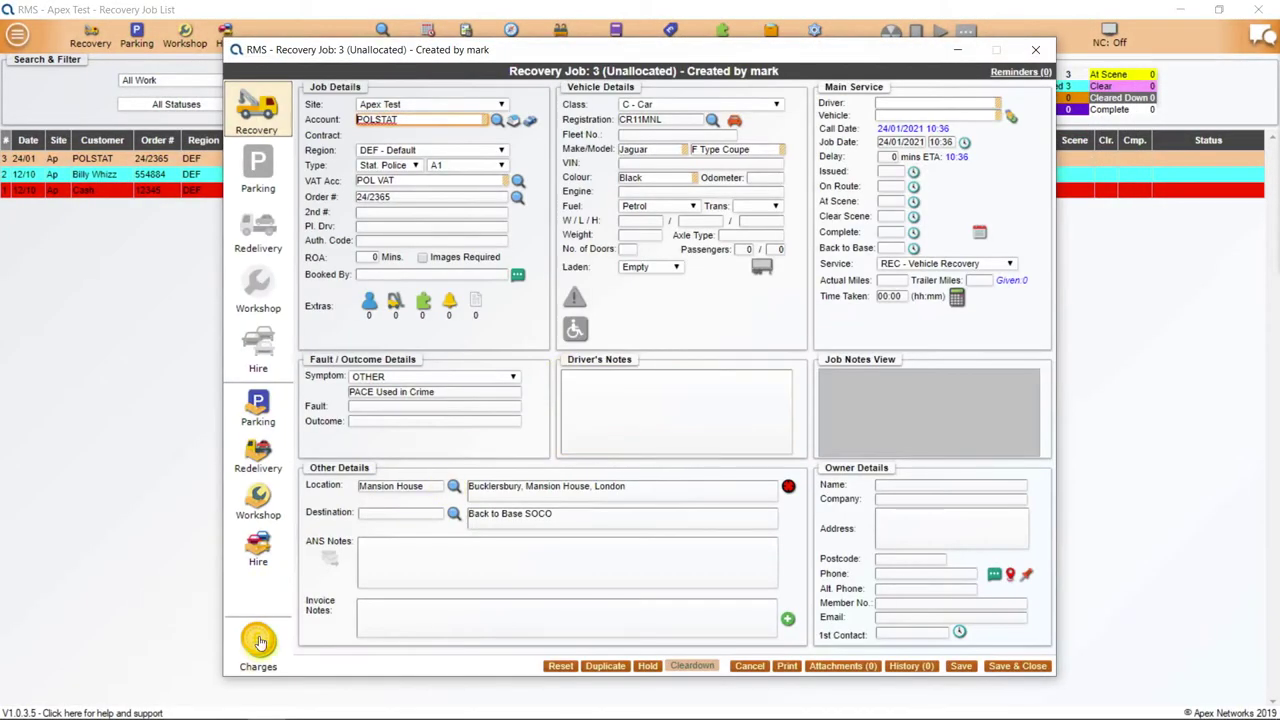
pyautogui.click(258, 640)
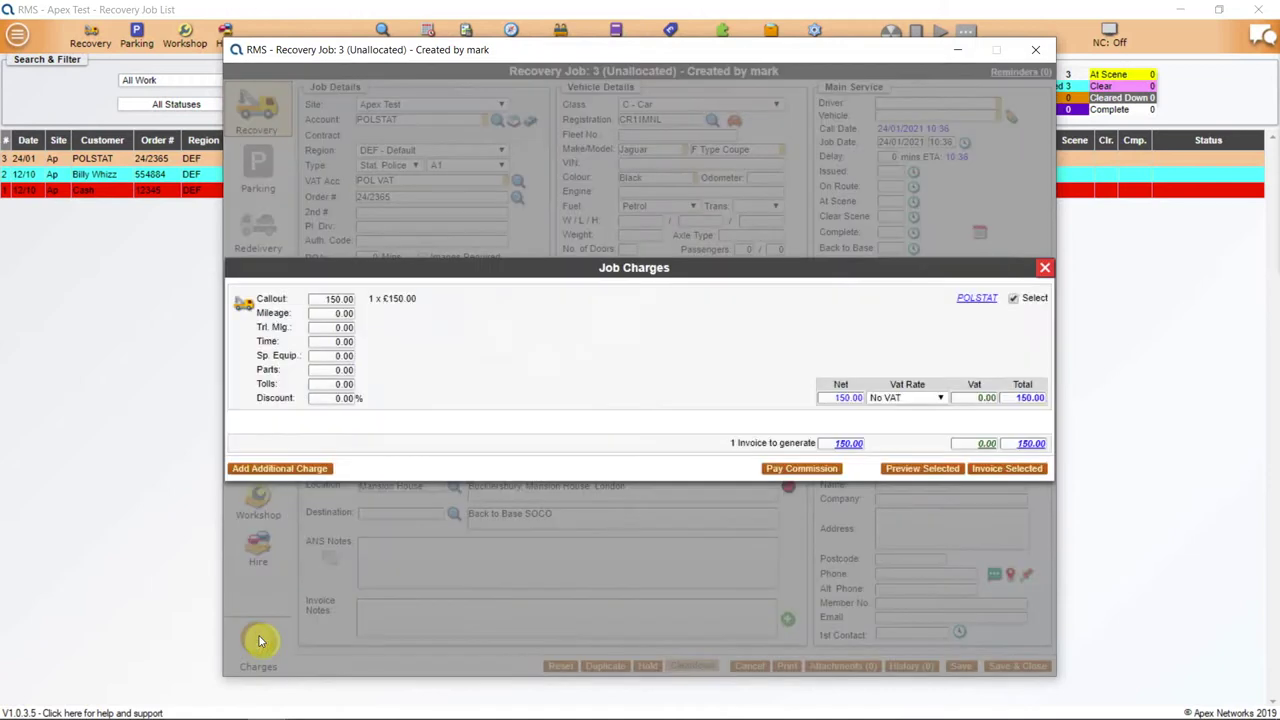
pyautogui.click(918, 469)
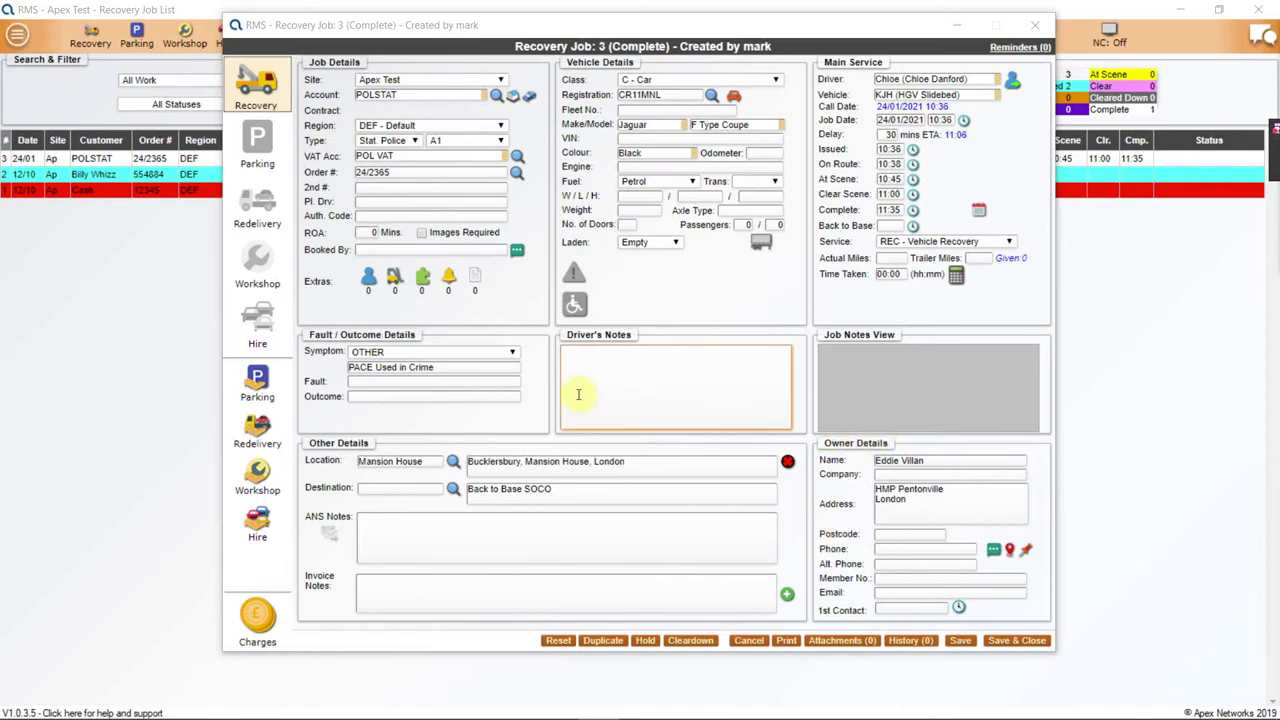
pyautogui.click(410, 140)
# Step: Change the job type to Owner Req. and replace the POLSTAT account entry with Cash
pyautogui.click(402, 176)
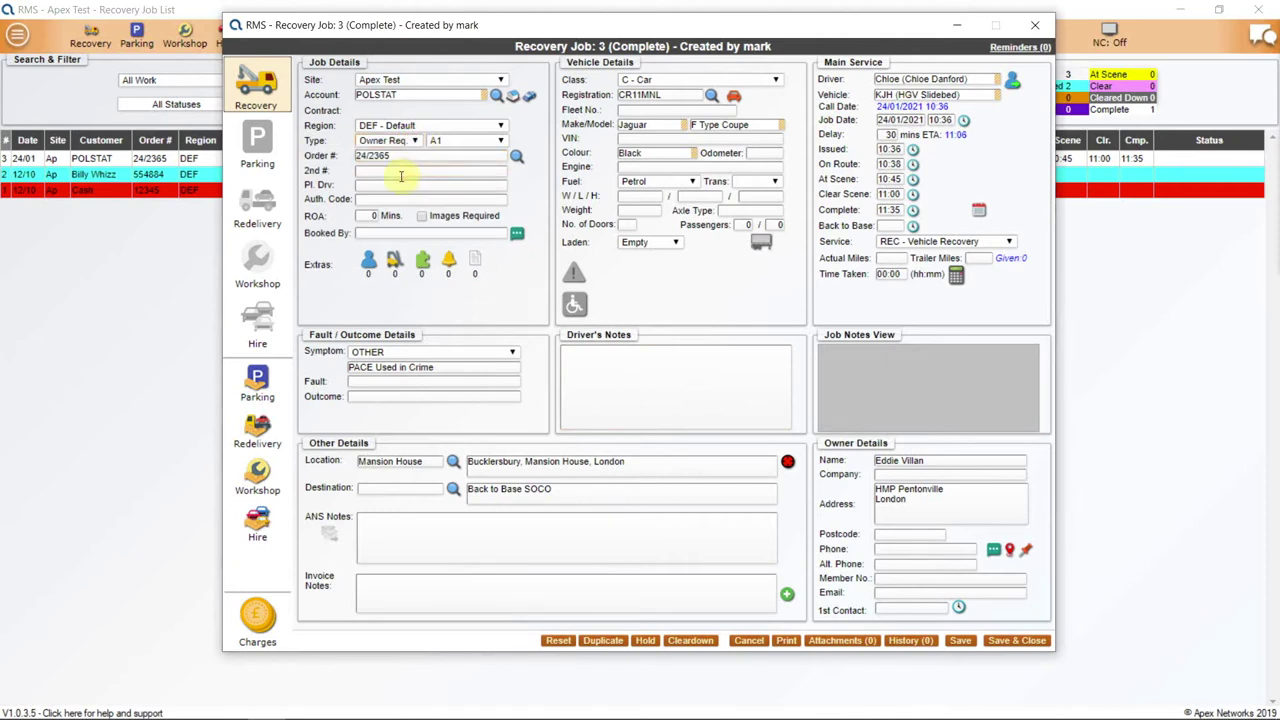
pyautogui.click(417, 172)
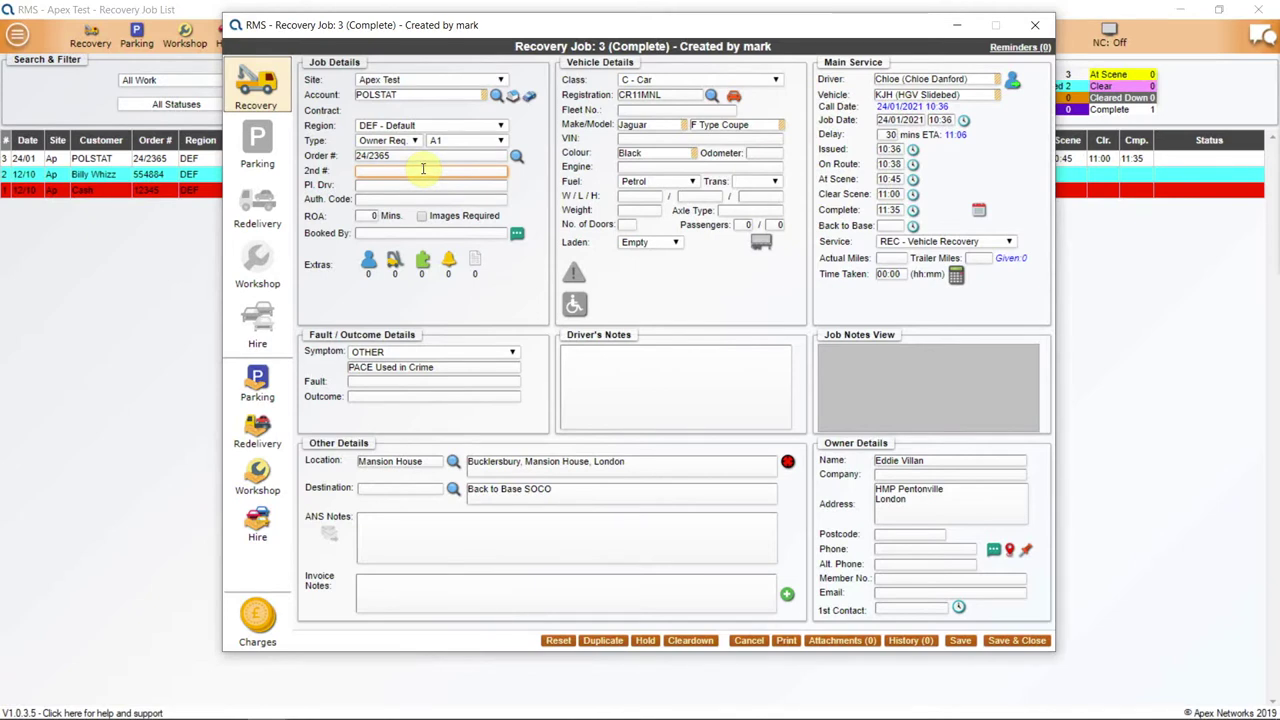
pyautogui.moveTo(410, 97); pyautogui.dragTo(350, 104)
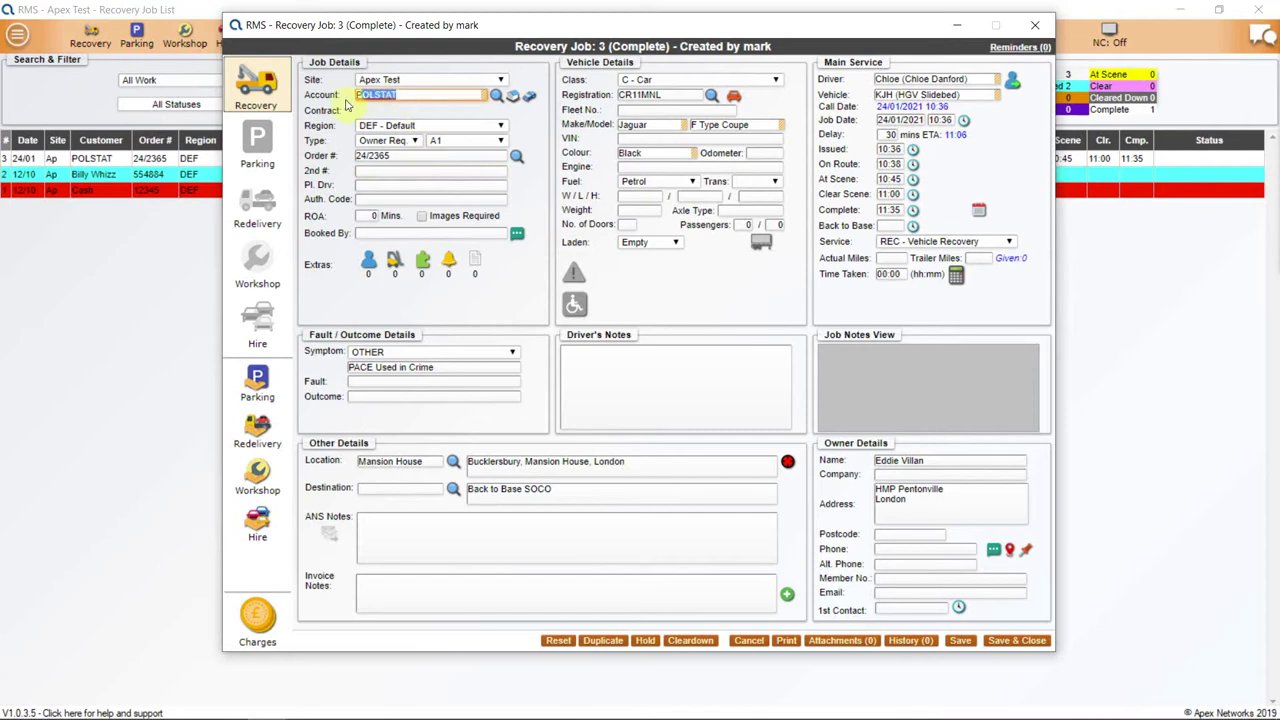
pyautogui.write('Cash')
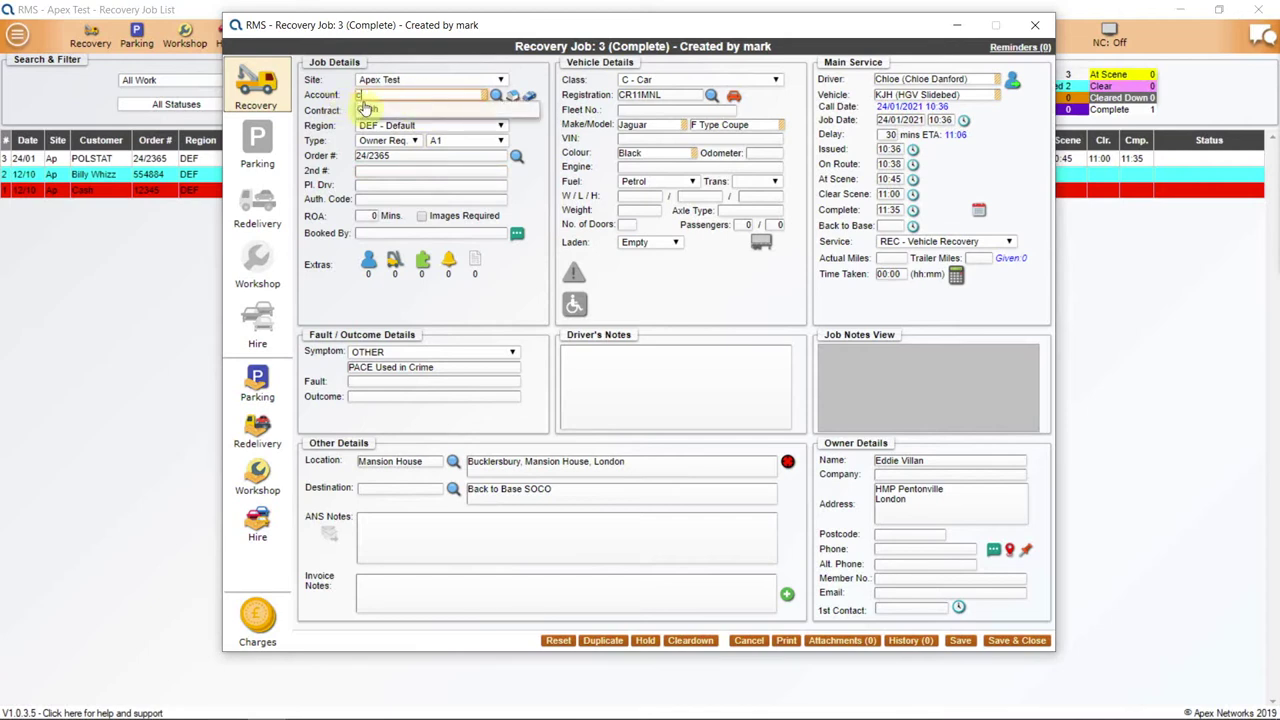
pyautogui.press('Tab')
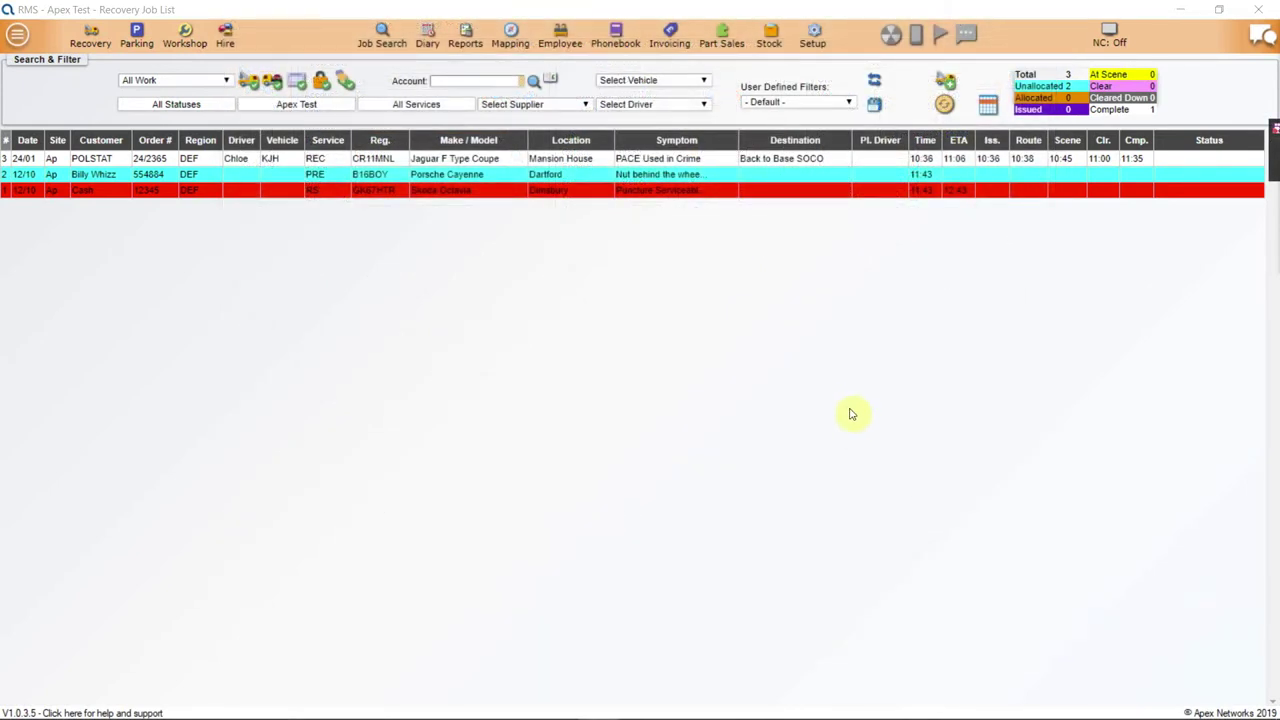
pyautogui.click(813, 38)
pyautogui.moveTo(847, 82)
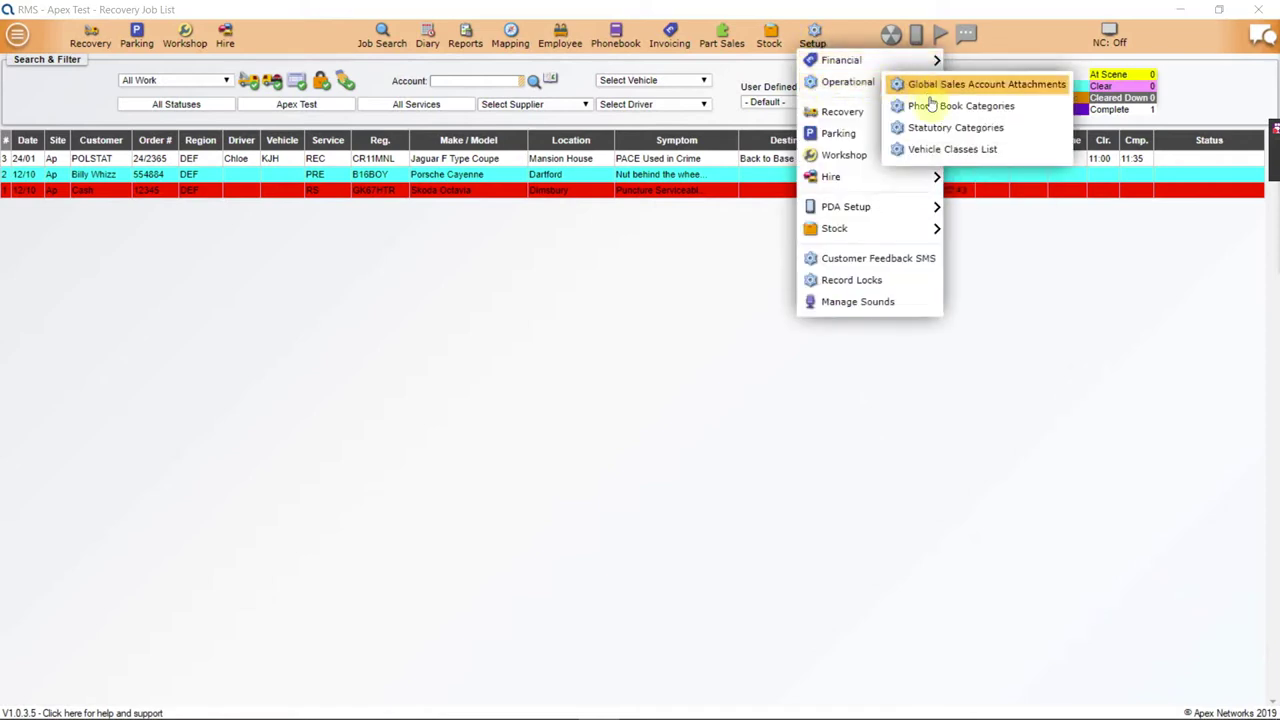
pyautogui.click(932, 128)
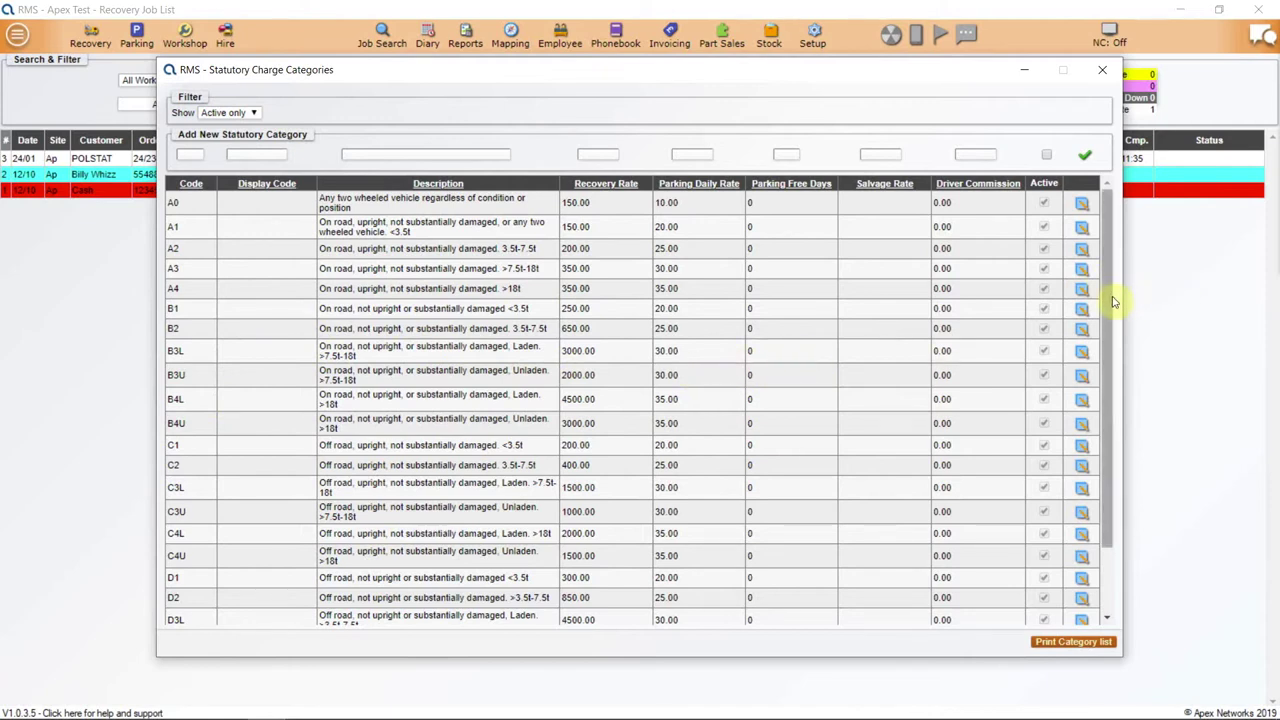
pyautogui.scroll(-2, 1112, 300)
pyautogui.scroll(1, 1100, 375)
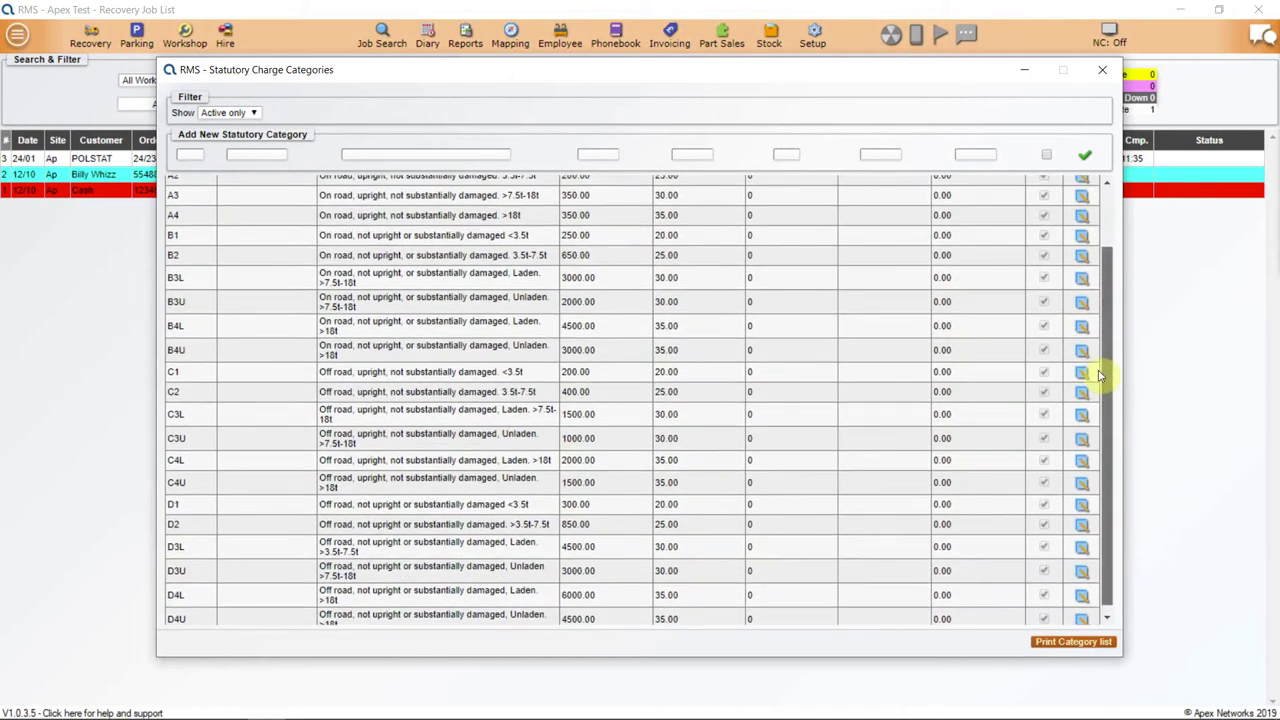
pyautogui.scroll(1, 1100, 371)
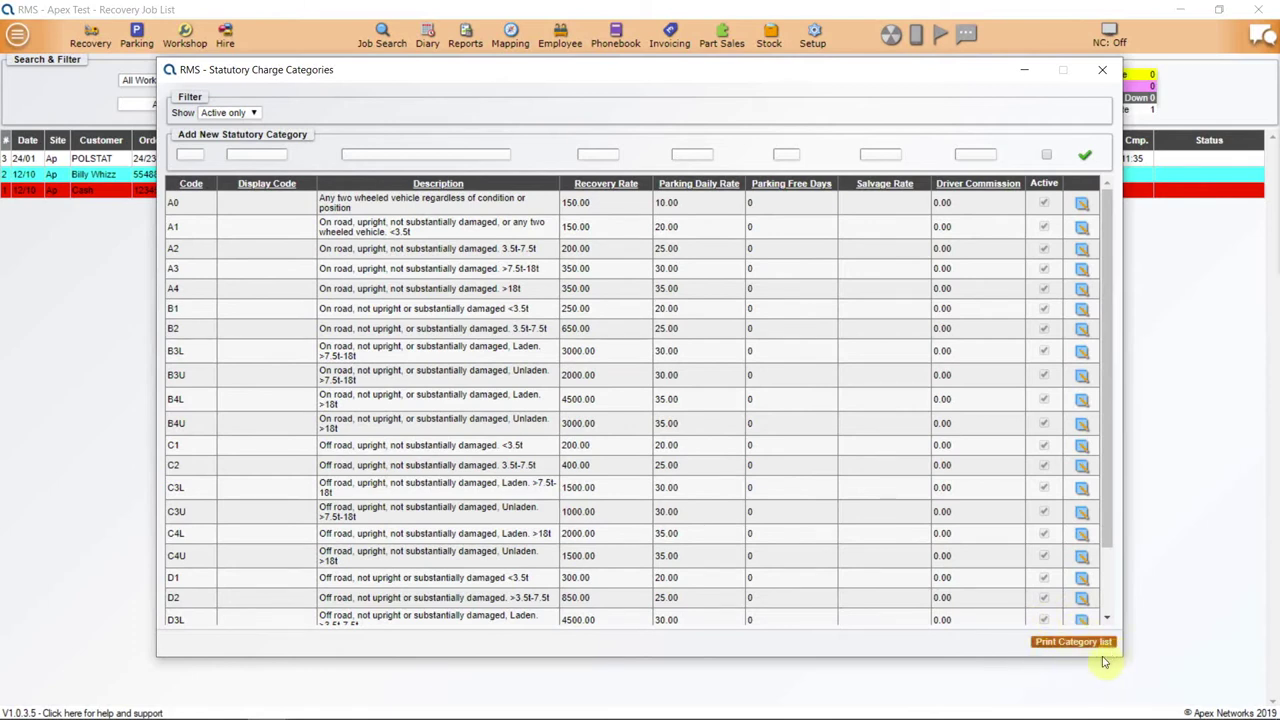
pyautogui.click(1102, 69)
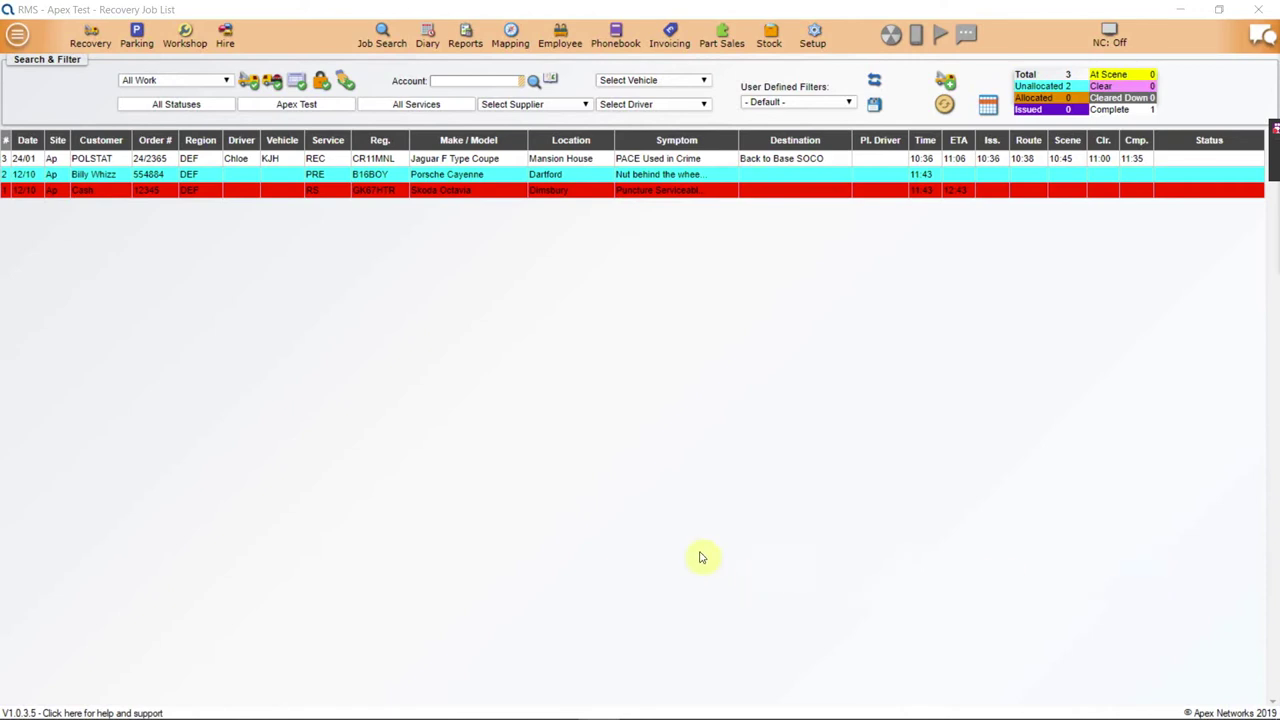
# Step: In Sales Accounts, confirm the POL VAT account is of VAT Account type, then close it
pyautogui.click(812, 36)
pyautogui.moveTo(841, 61)
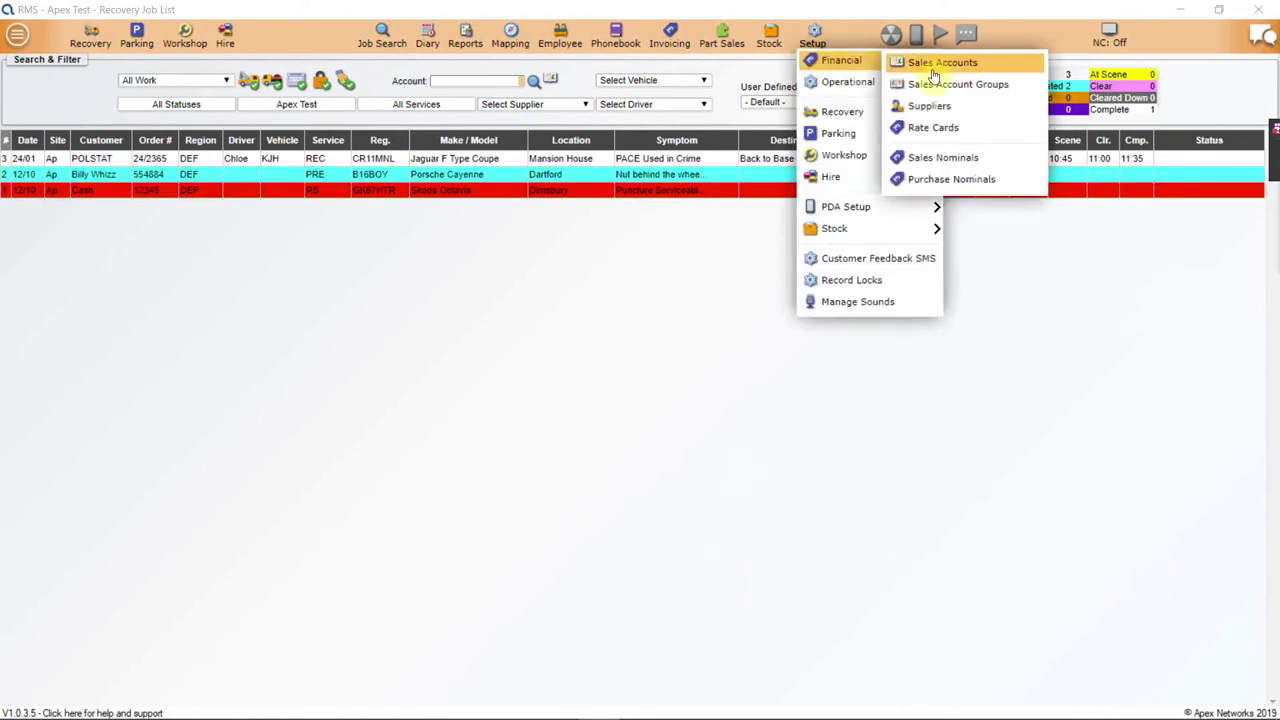
pyautogui.click(938, 64)
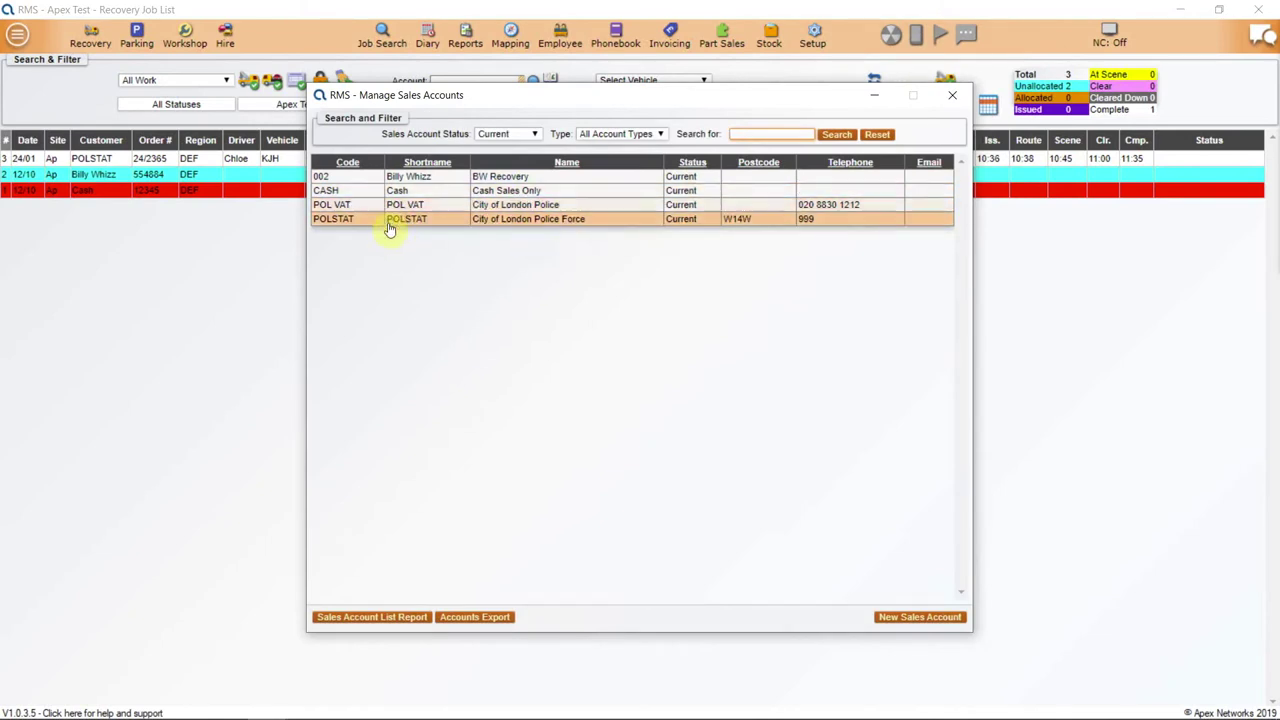
pyautogui.click(437, 205)
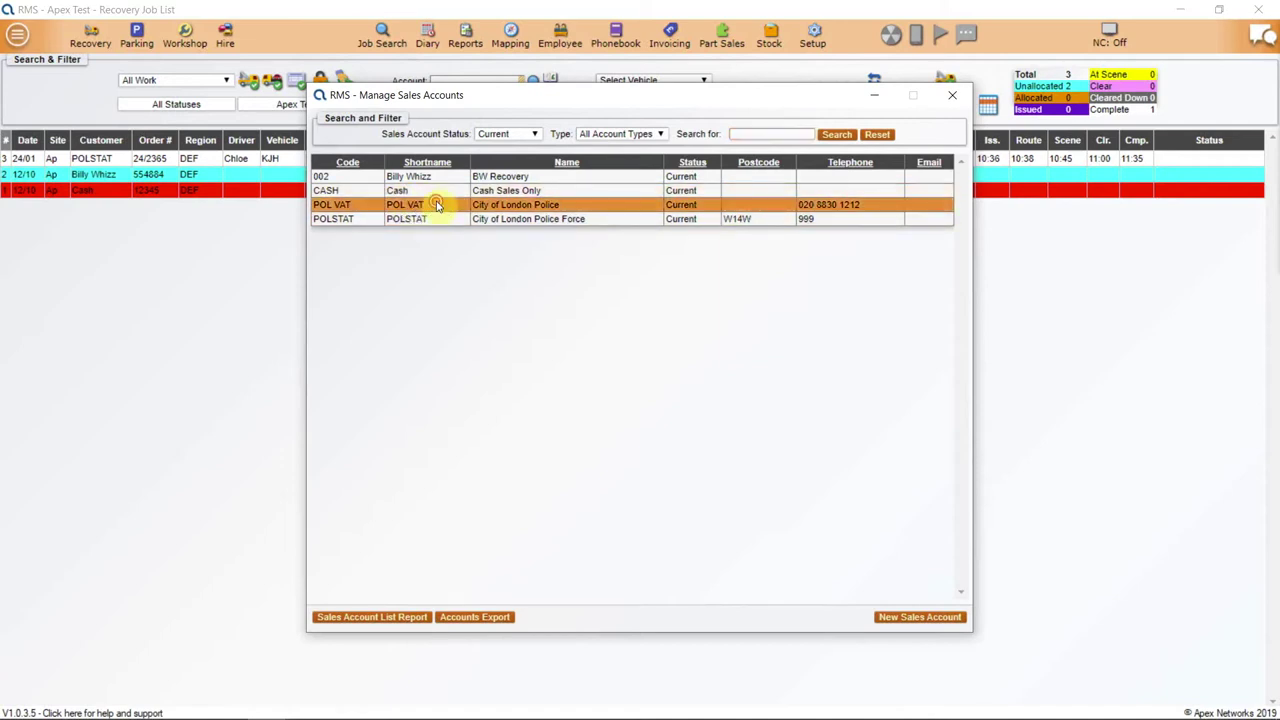
pyautogui.doubleClick(437, 205)
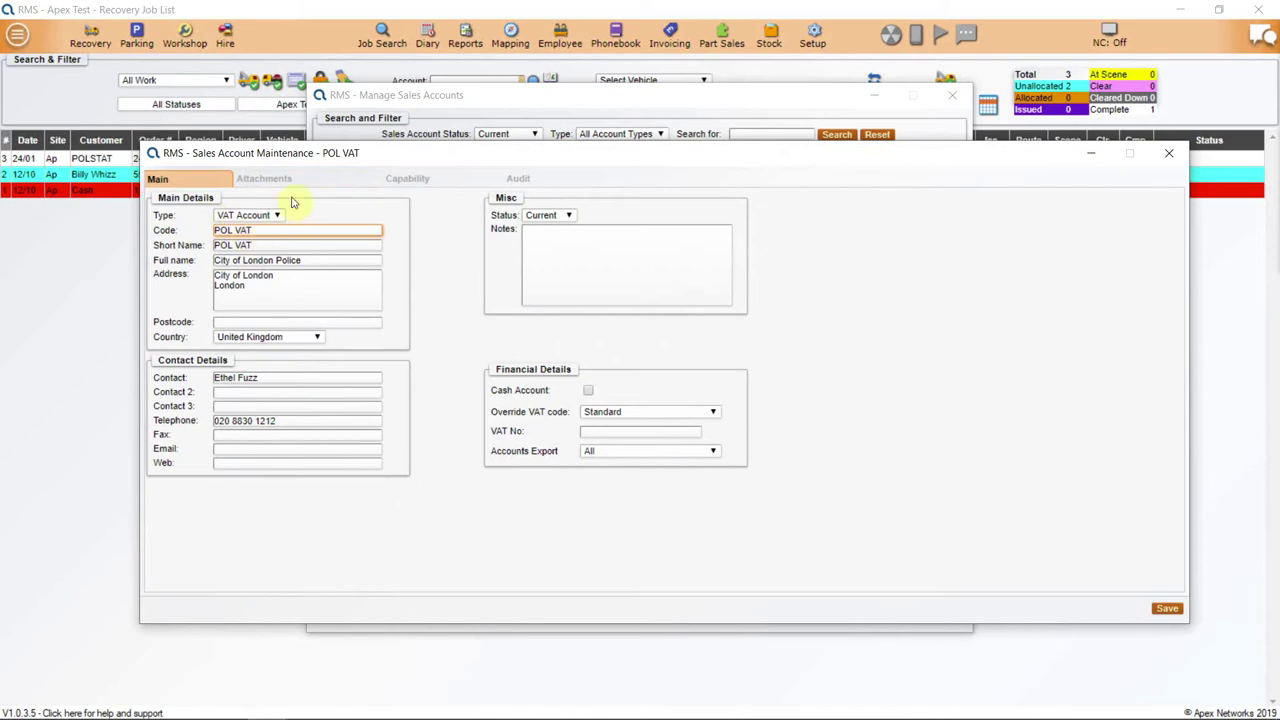
pyautogui.click(280, 216)
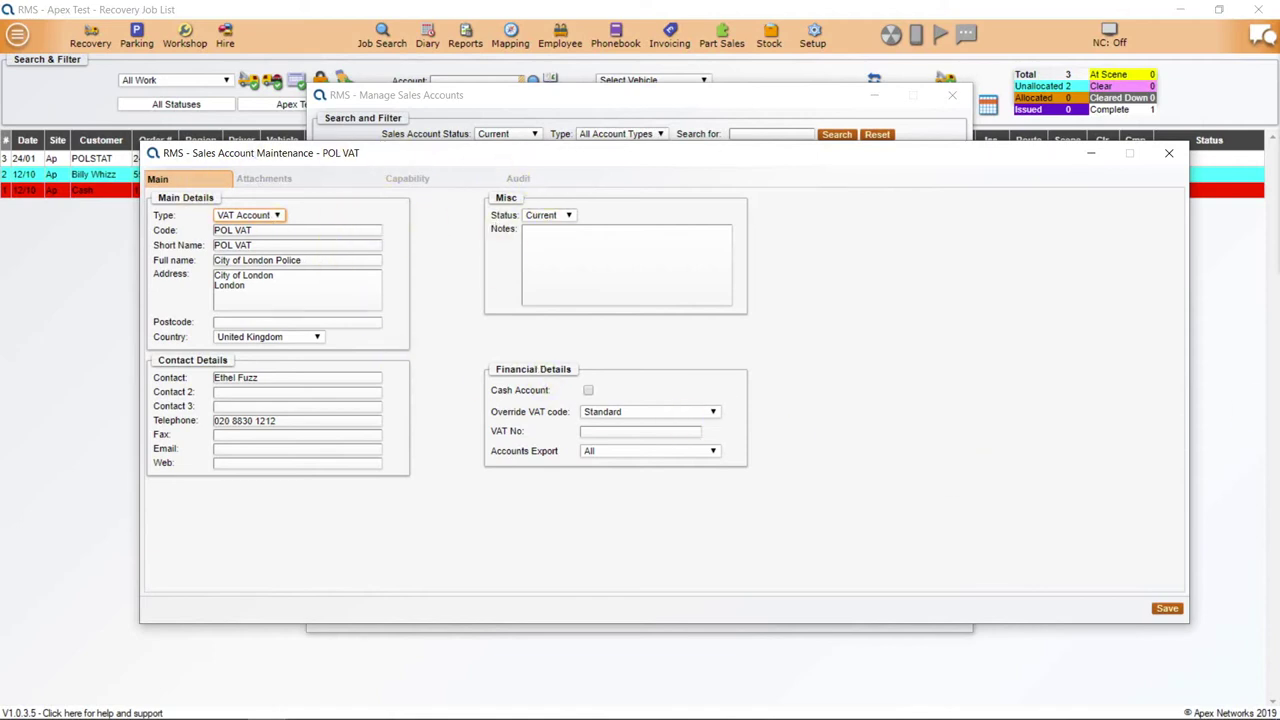
pyautogui.press('Escape')
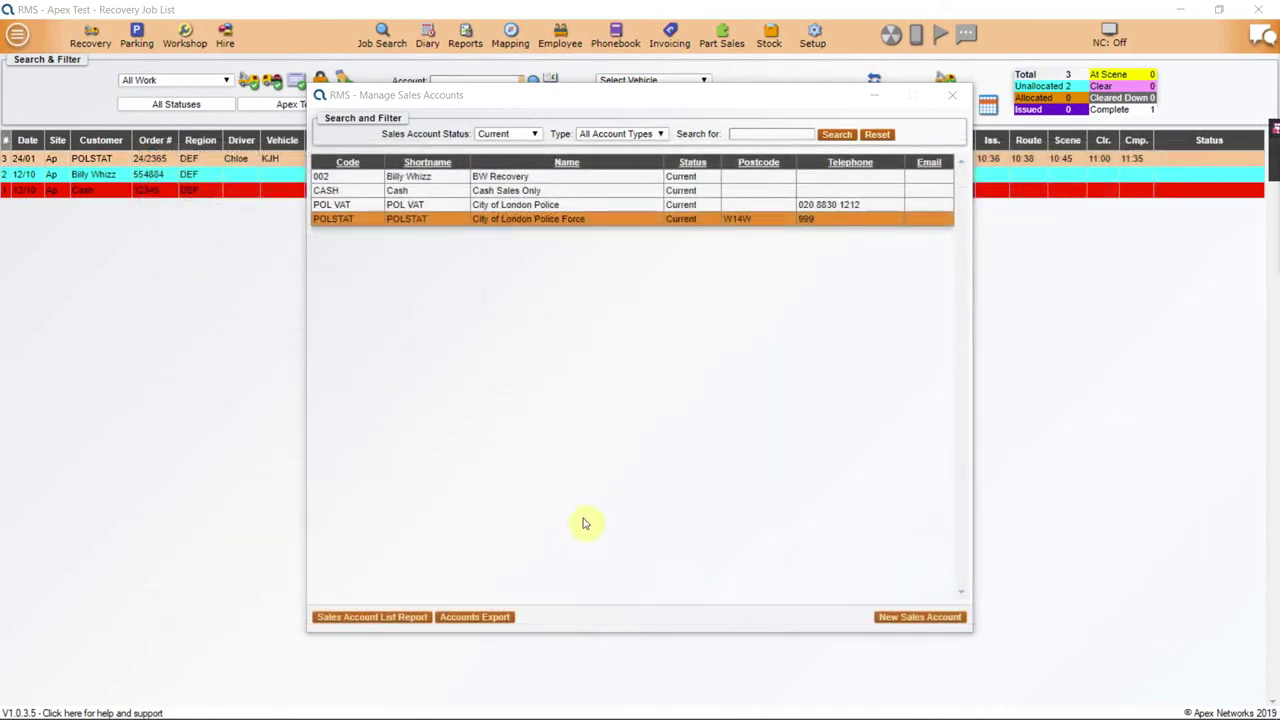
pyautogui.doubleClick(457, 224)
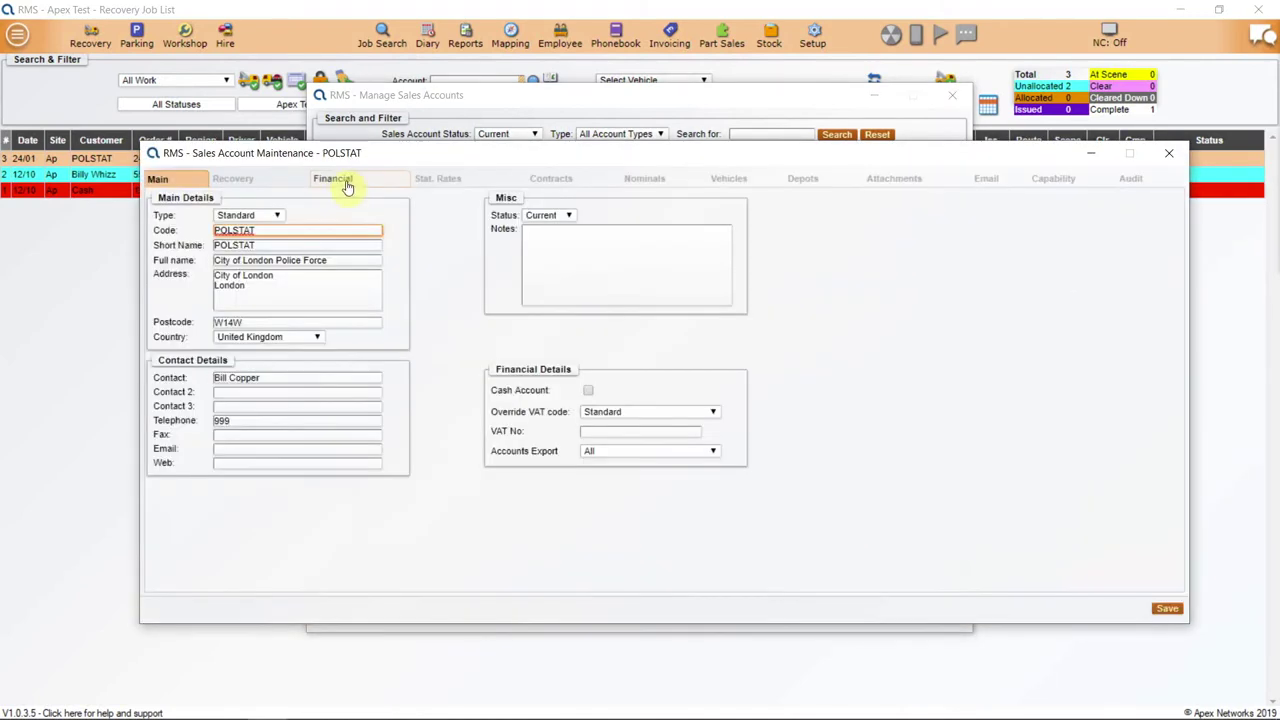
# Step: Confirm POLSTAT's financial VAT Account is POL VAT and save the account
pyautogui.click(346, 185)
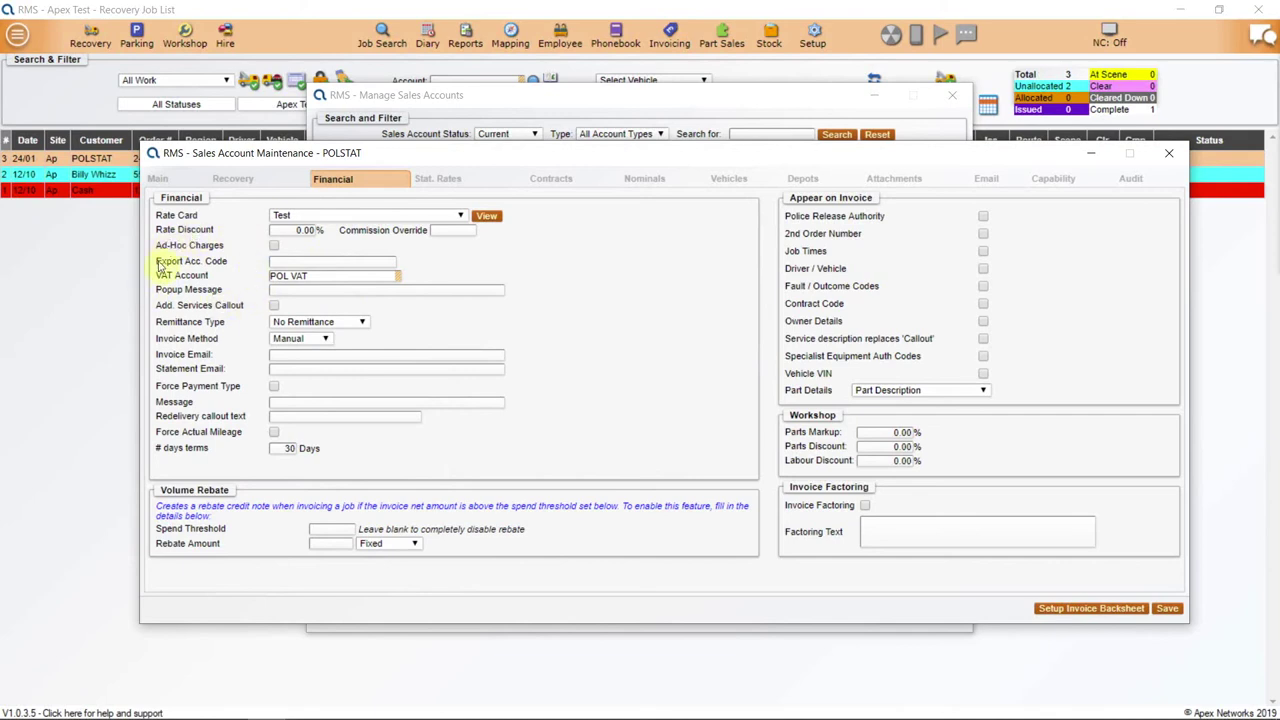
pyautogui.click(1166, 609)
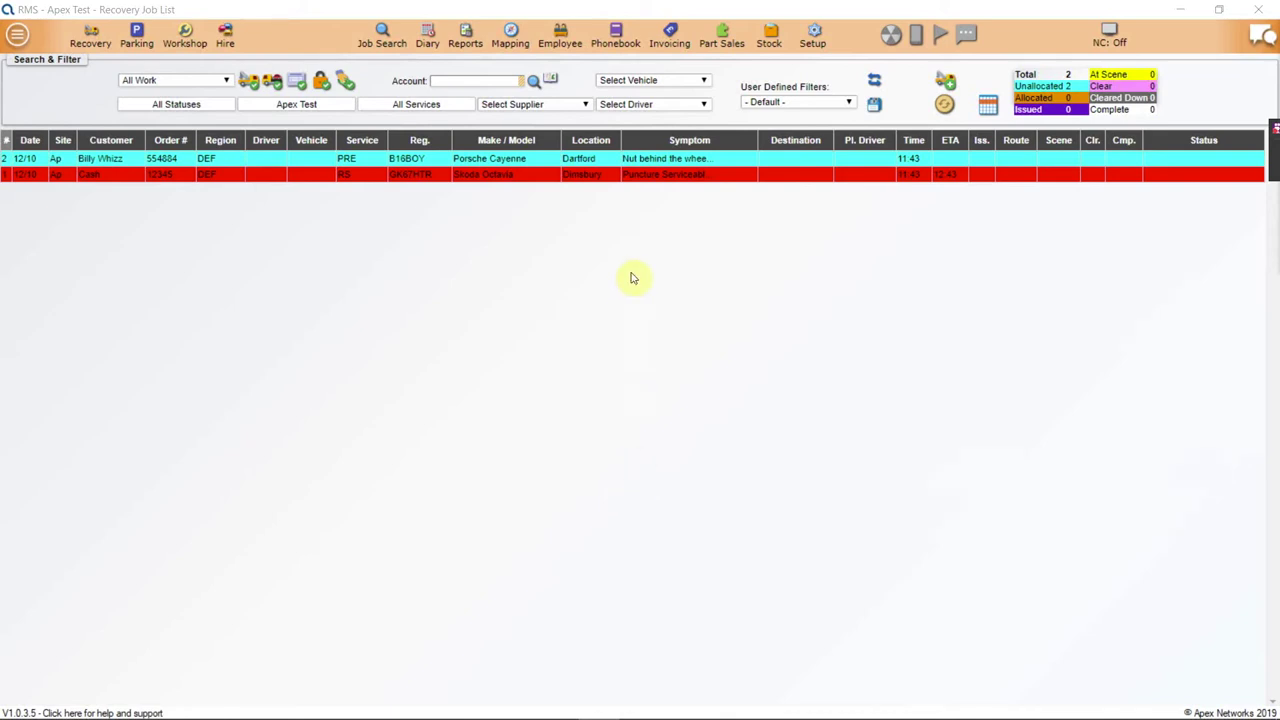
# Step: Consolidate a Stat Vat Invoice for the POL VAT account and open the downloaded Invoices.pdf
pyautogui.click(669, 35)
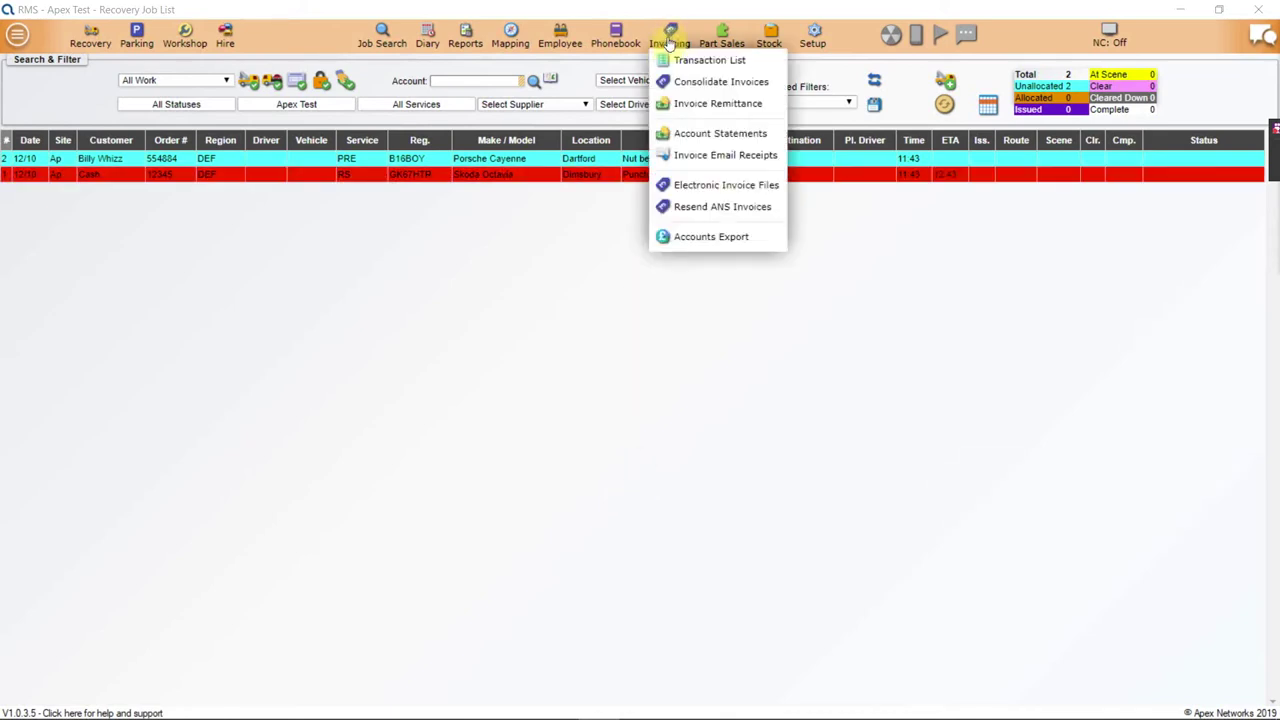
pyautogui.click(687, 82)
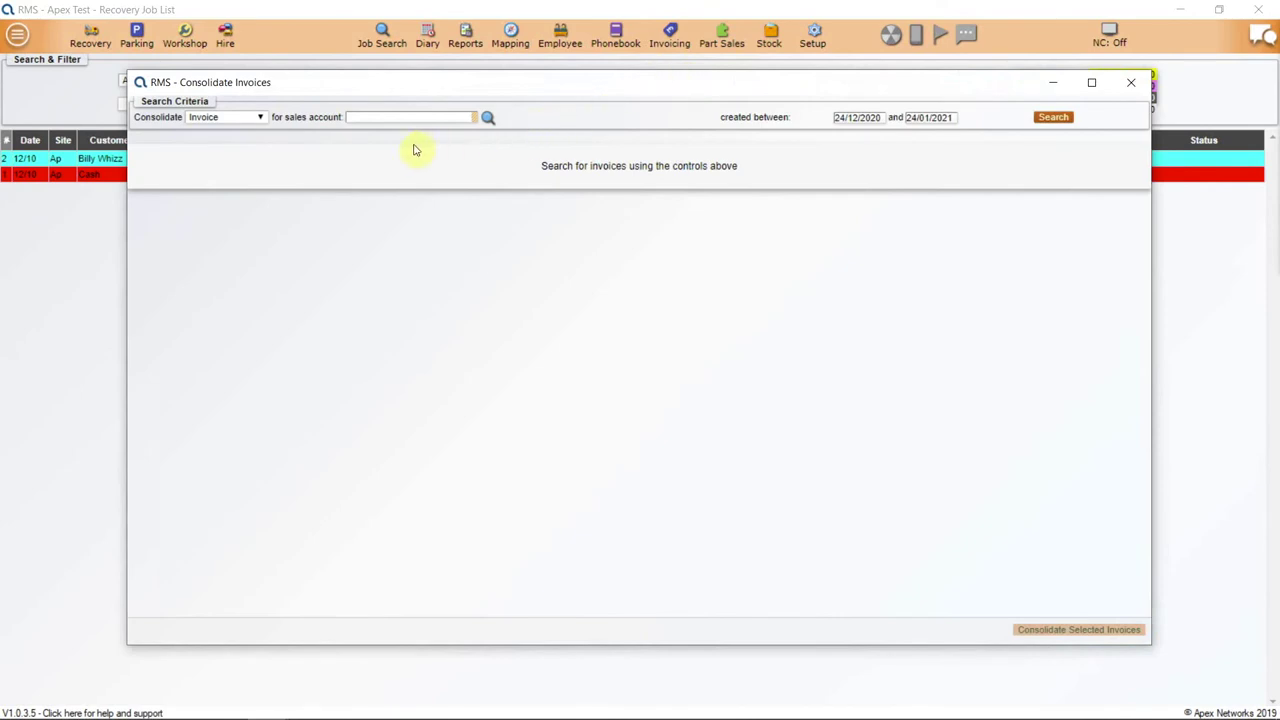
pyautogui.click(256, 119)
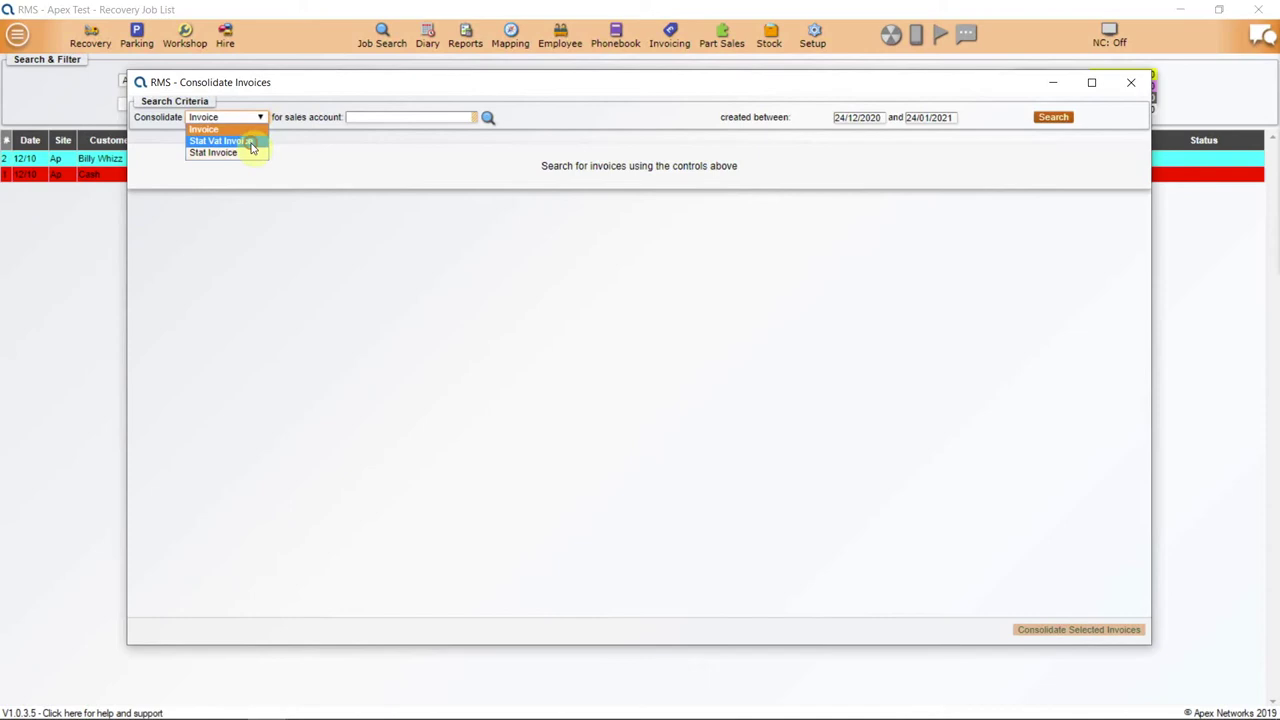
pyautogui.click(252, 147)
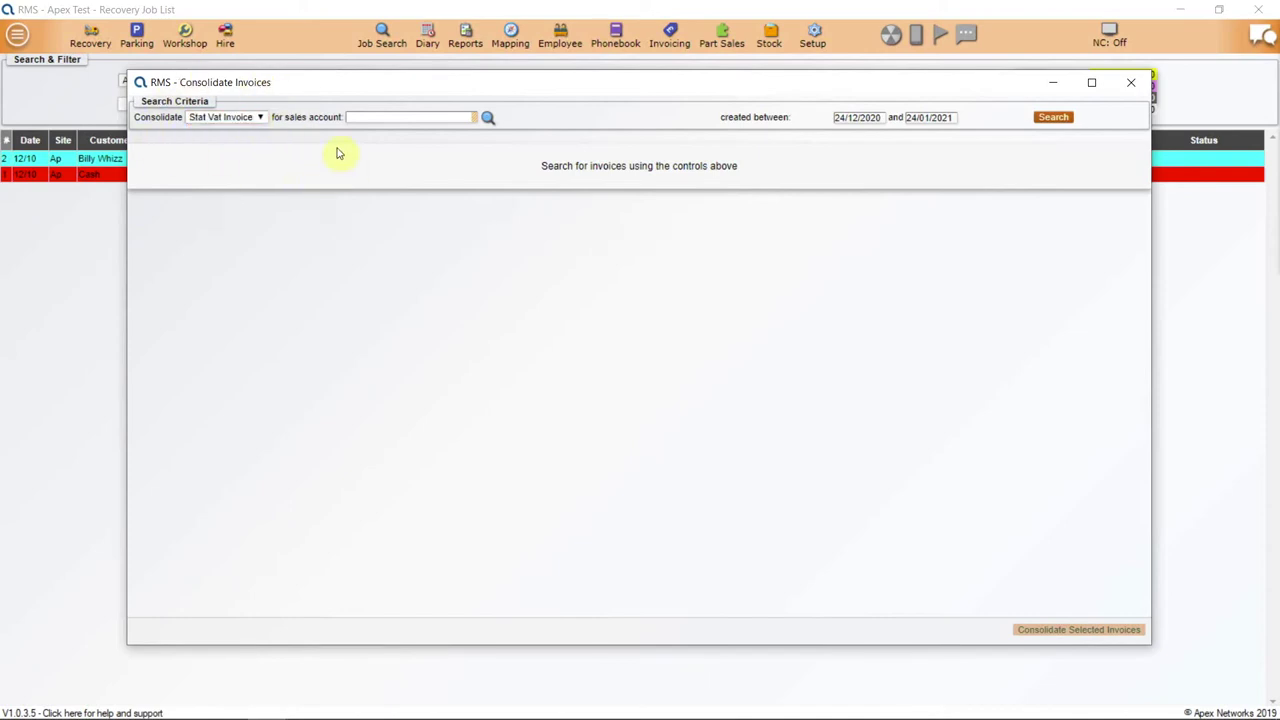
pyautogui.click(397, 117)
pyautogui.write('p')
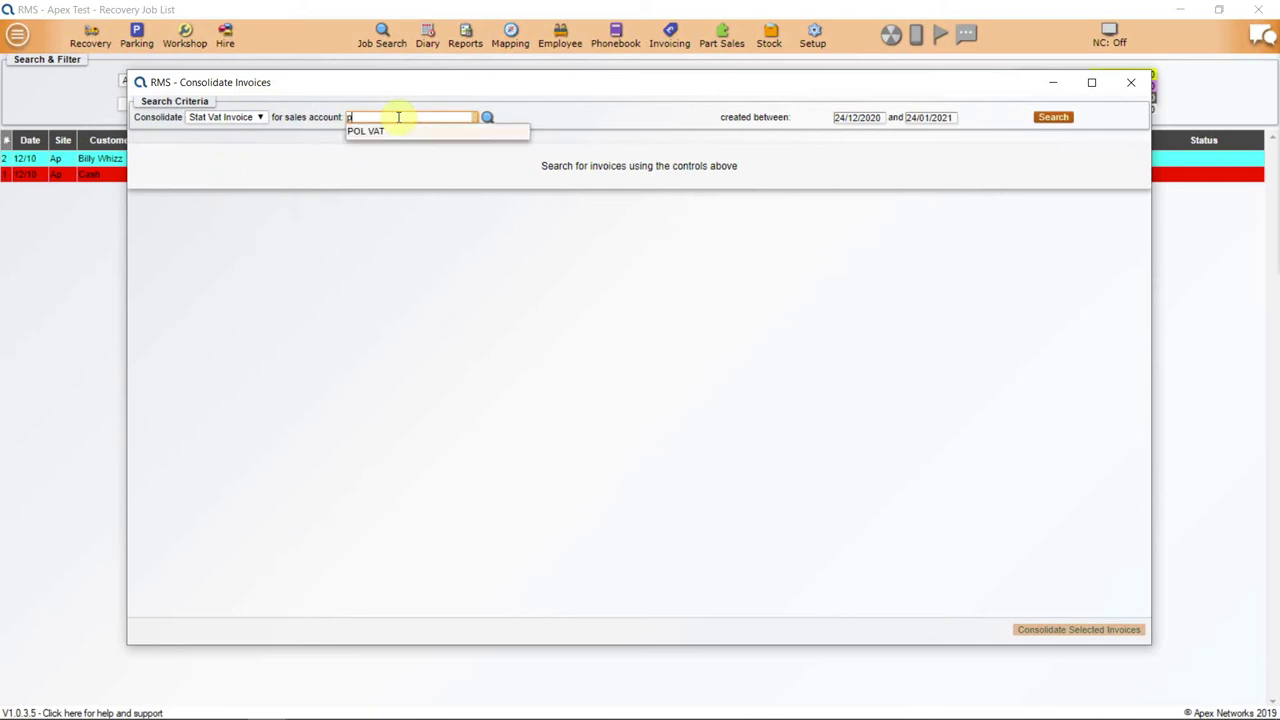
pyautogui.click(400, 132)
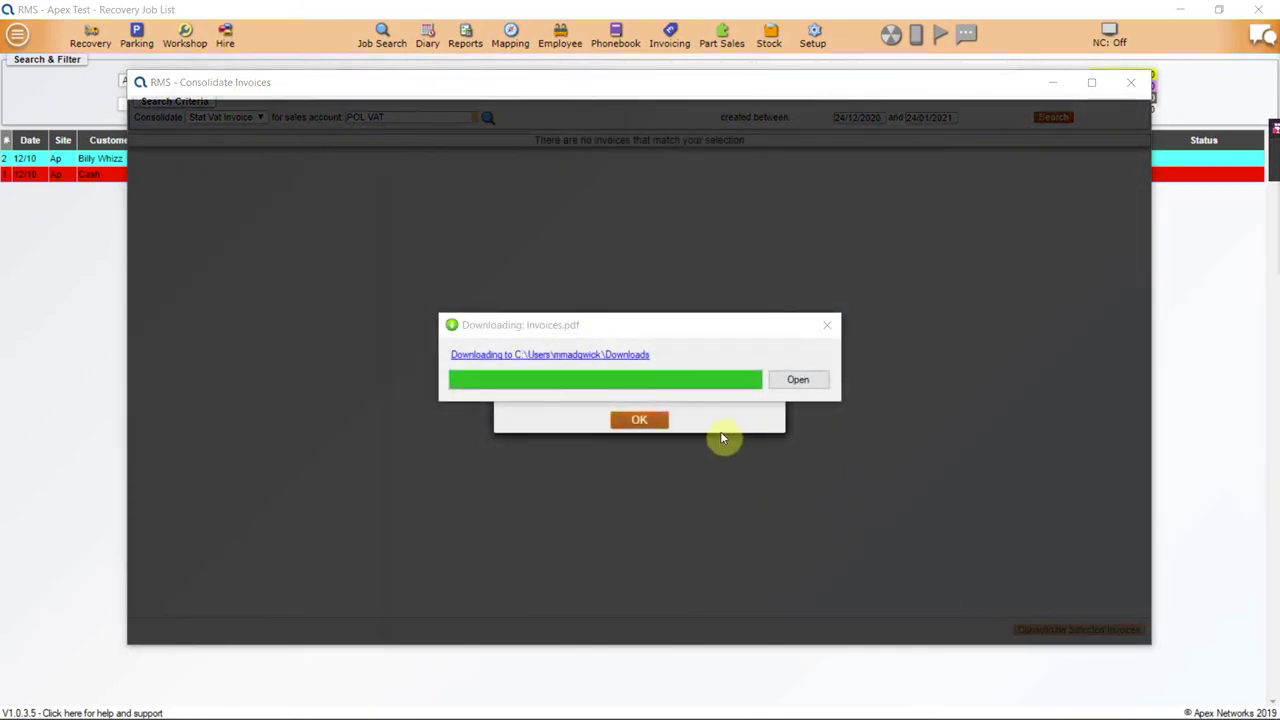
pyautogui.click(797, 380)
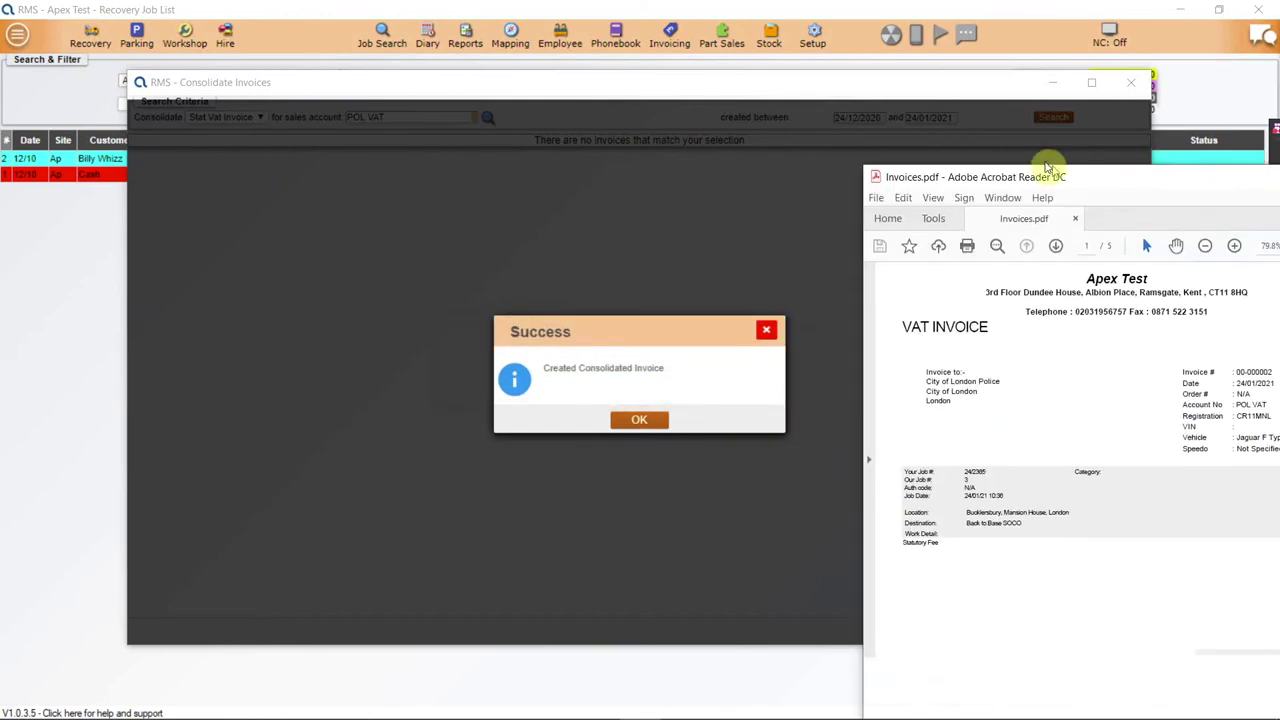
# Step: Centre the Acrobat window showing invoice 00-000002 and maximize it to full screen
pyautogui.moveTo(1046, 163); pyautogui.dragTo(639, 12)
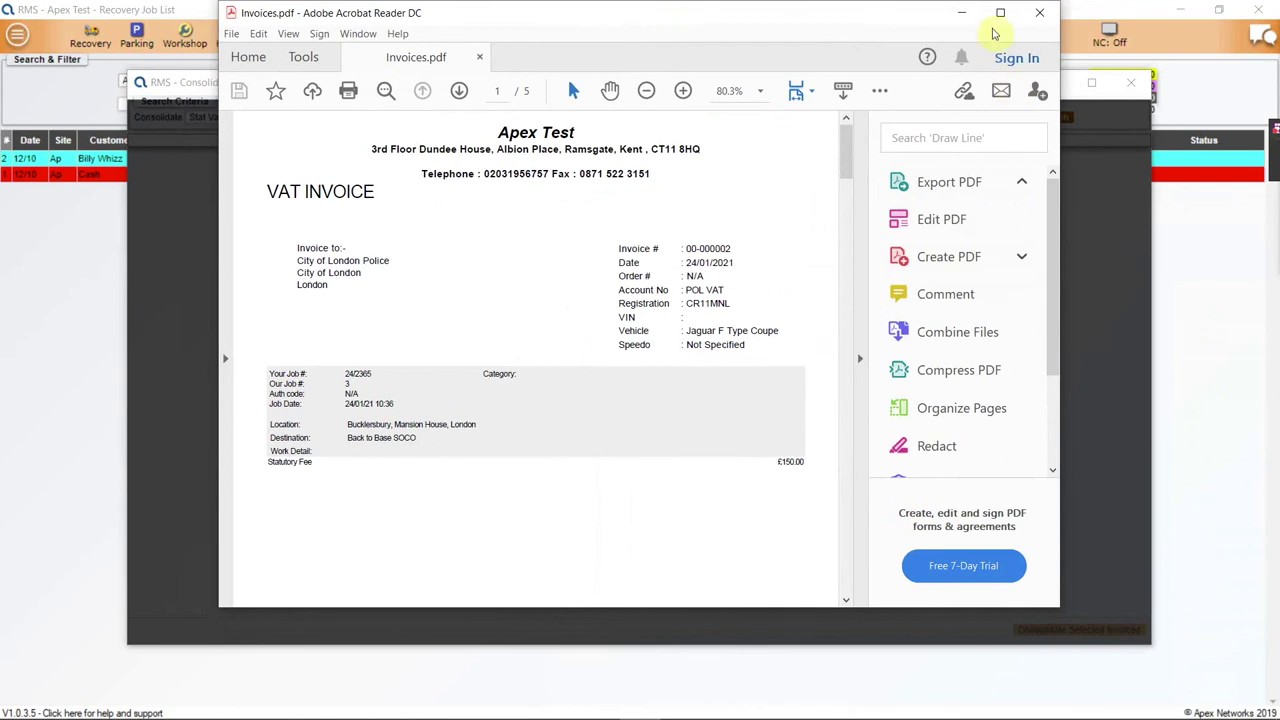
pyautogui.click(1000, 12)
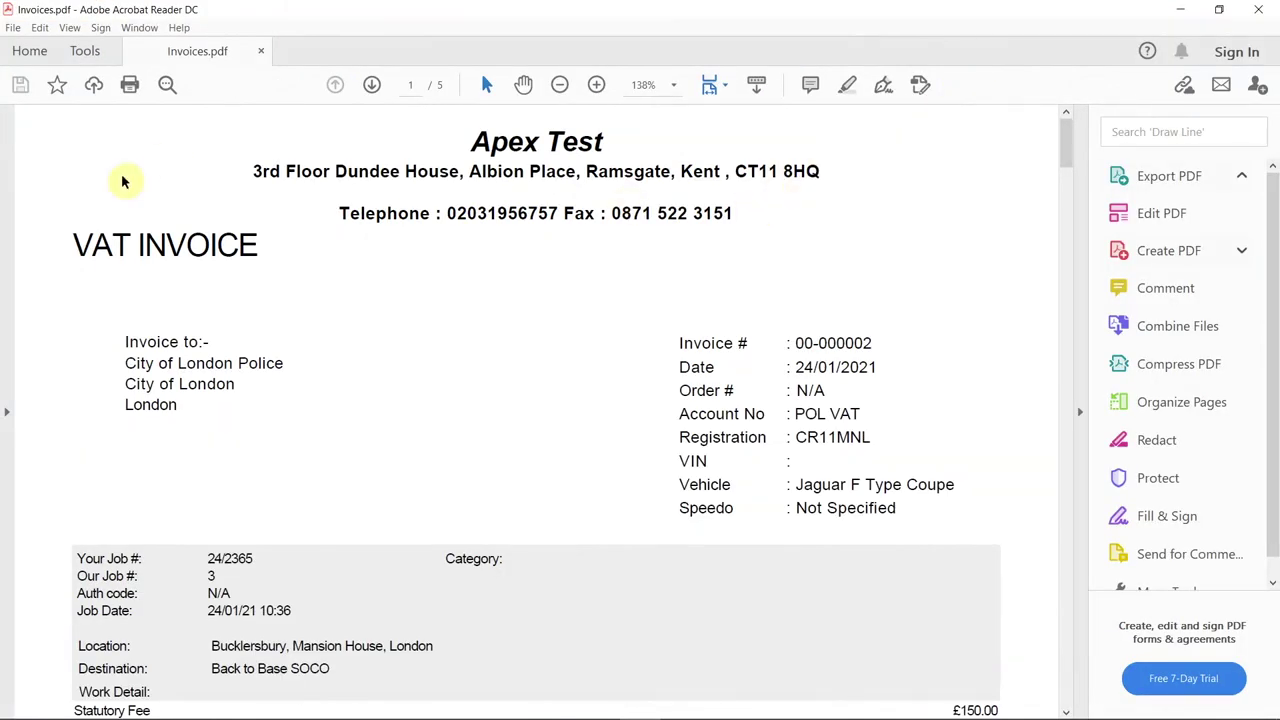